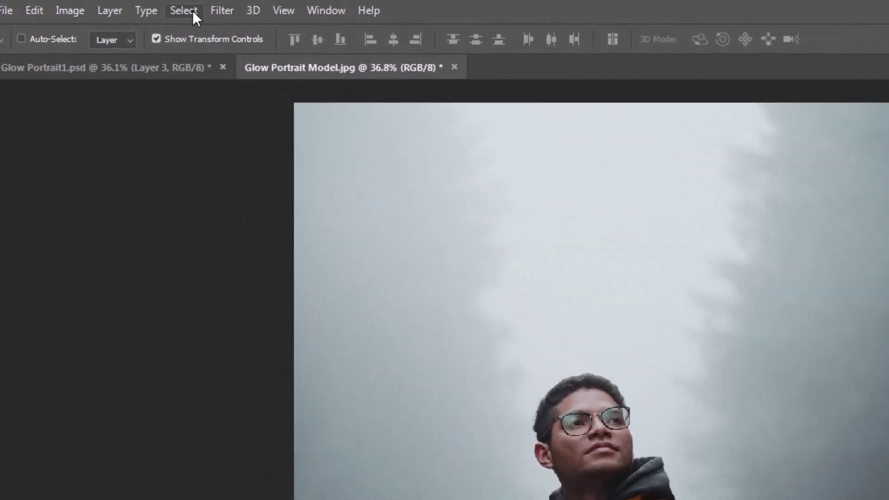
# Step: Select the man with Select > Subject and copy him onto Layer 1 with Ctrl+J
pyautogui.click(192, 14)
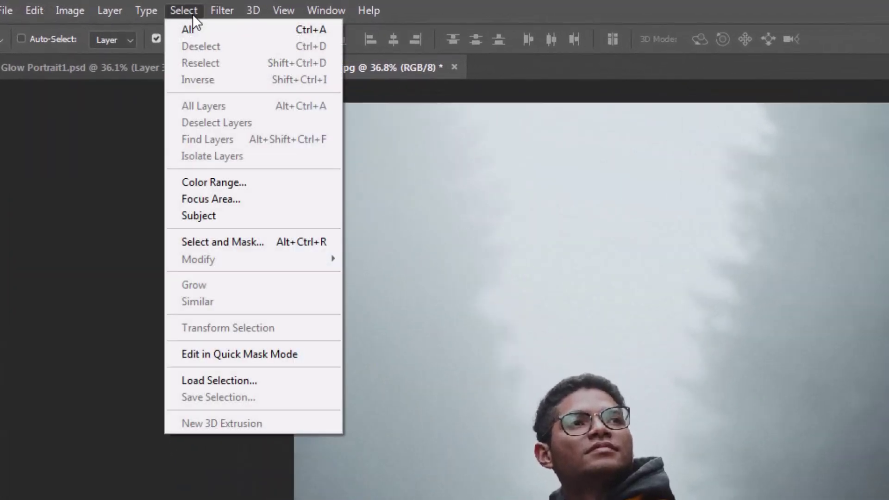
pyautogui.click(200, 215)
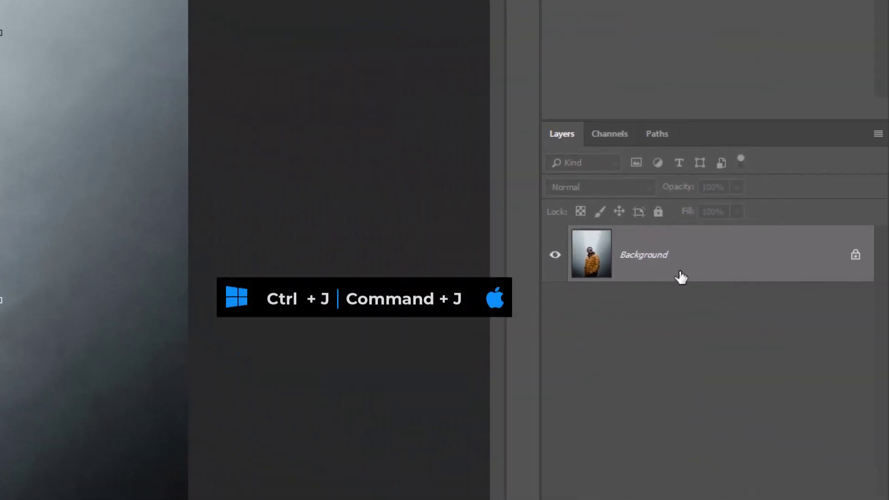
pyautogui.hotkey('ctrl', 'j')
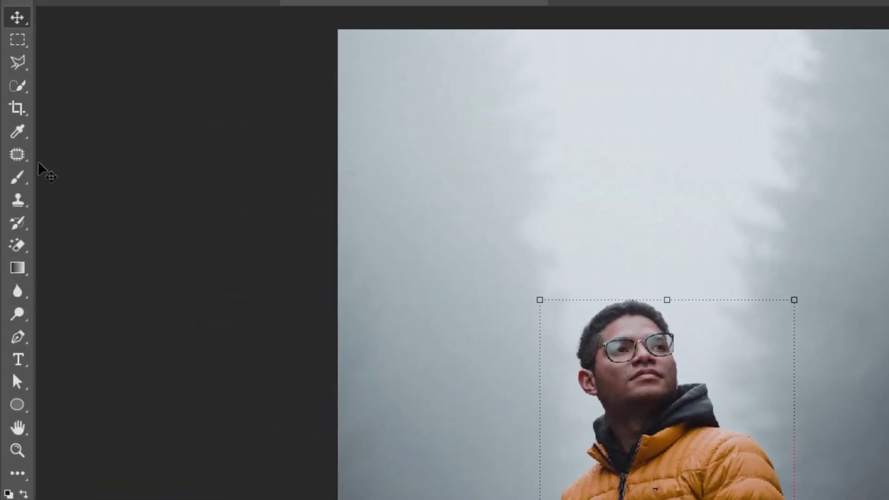
# Step: Switch to the Mixer Brush with a 516 px Hard Round tip and the Dry, Heavy Load preset
pyautogui.rightClick(19, 178)
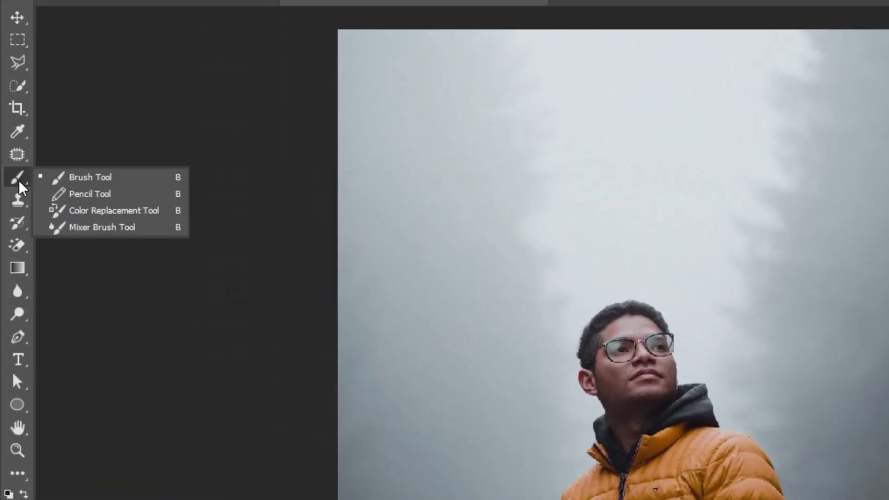
pyautogui.click(95, 231)
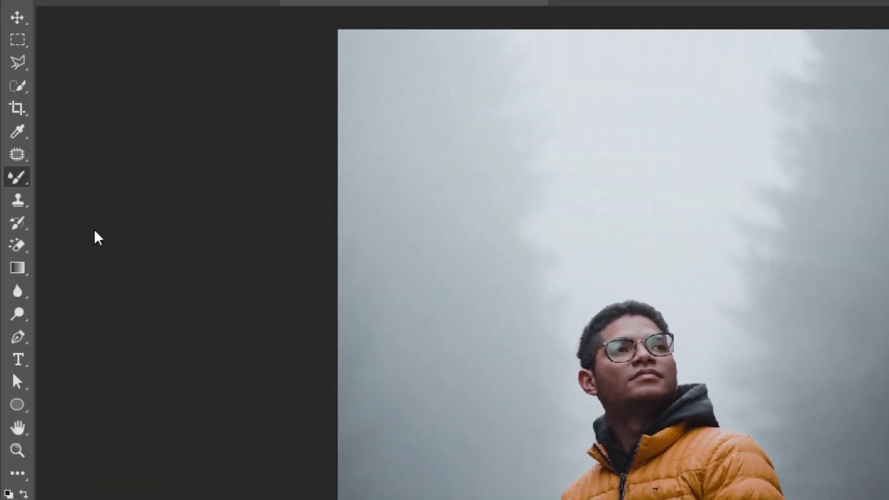
pyautogui.rightClick(511, 313)
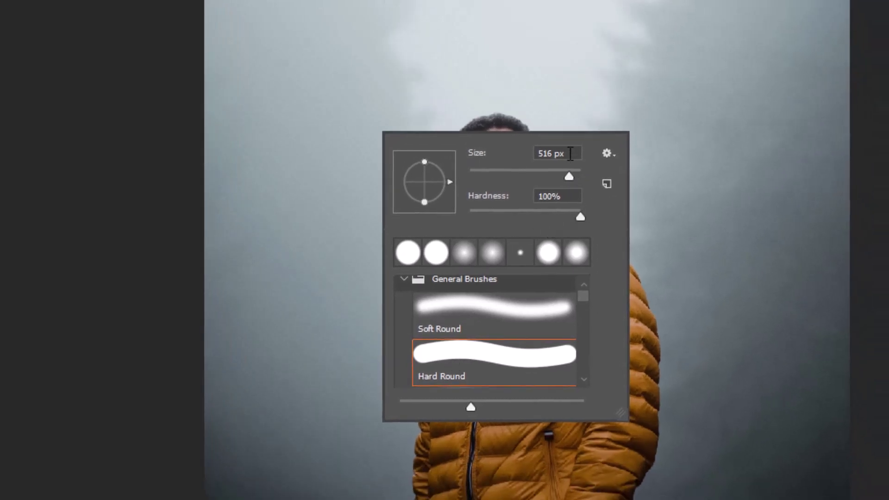
pyautogui.click(542, 153)
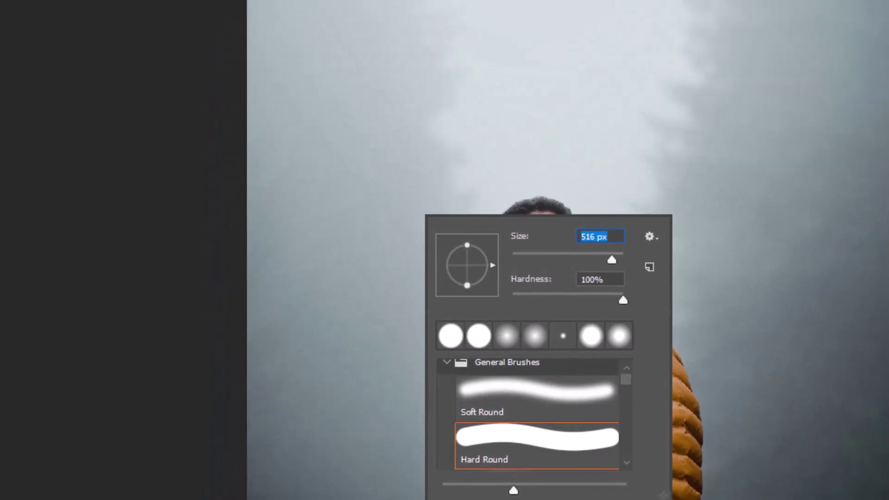
pyautogui.press('Return')
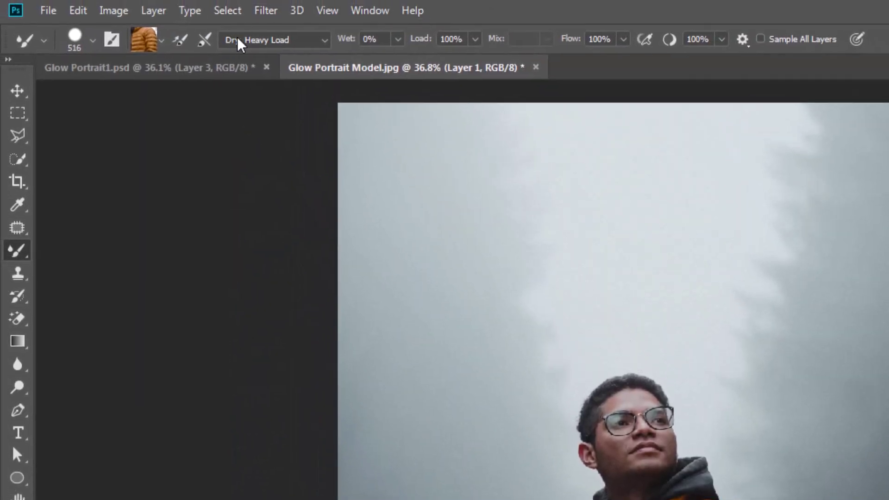
pyautogui.click(239, 42)
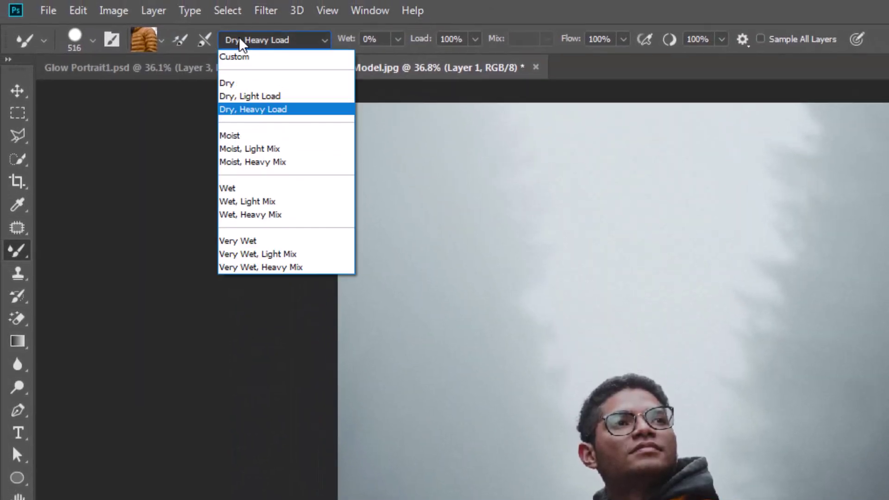
pyautogui.click(251, 116)
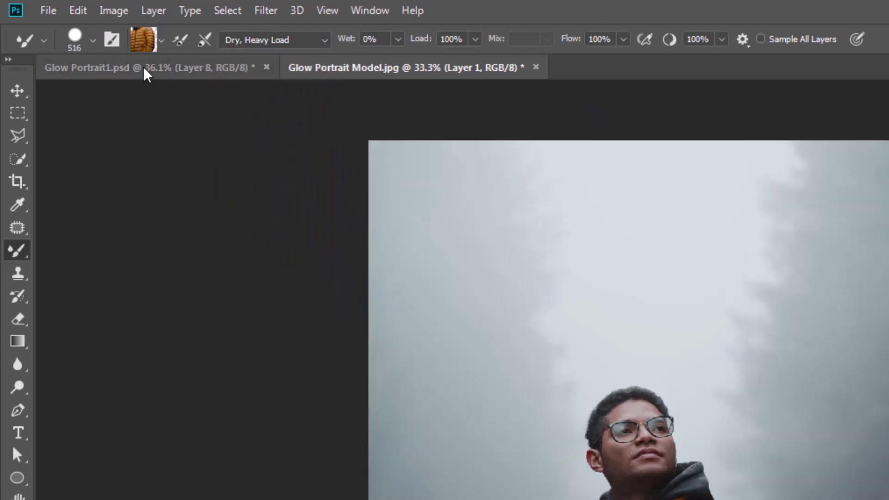
# Step: Keep brush Spacing at 1% in Brush Settings, then Alt-sample the jacket texture
pyautogui.click(111, 43)
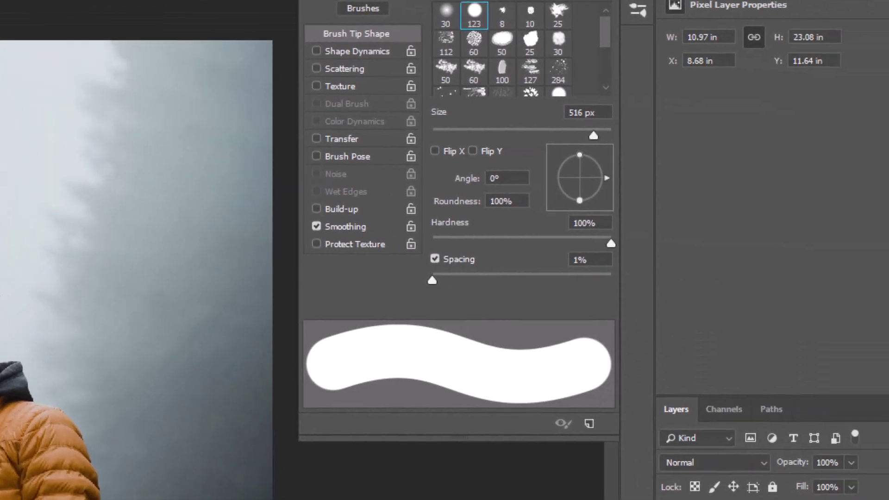
pyautogui.moveTo(435, 274)
pyautogui.mouseDown()
pyautogui.moveTo(445, 278)
pyautogui.moveTo(426, 277)
pyautogui.mouseUp()
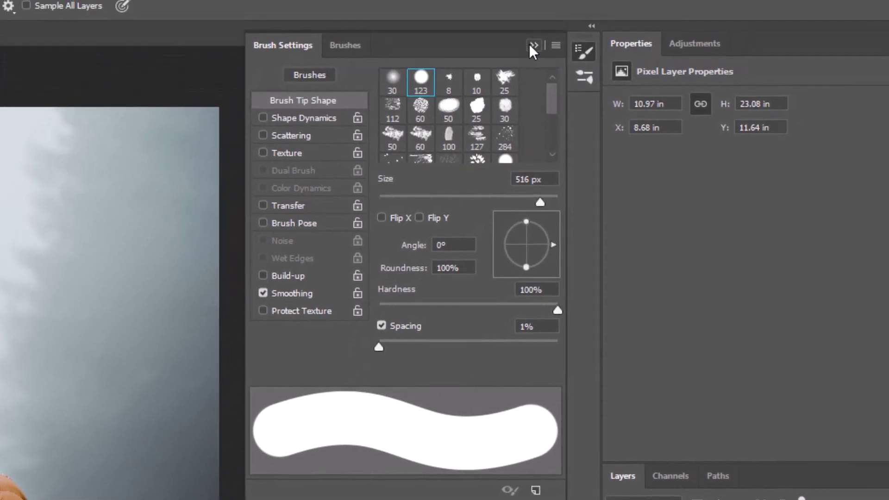
pyautogui.click(532, 45)
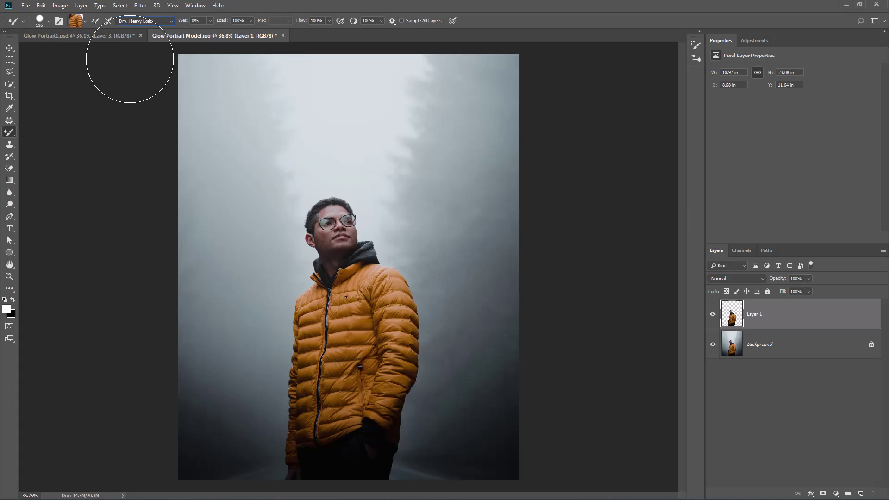
pyautogui.press('alt')
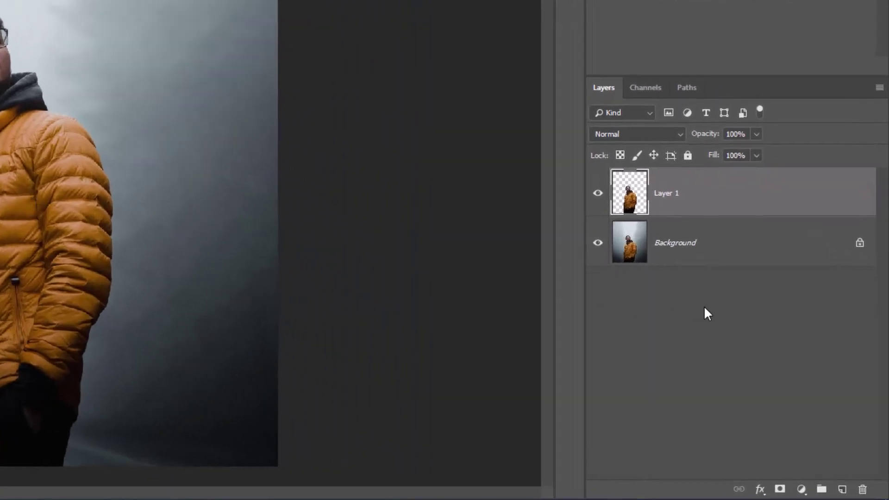
# Step: Add Layer 2 above Background and paint a curving jacket-texture stroke around the head
pyautogui.click(715, 249)
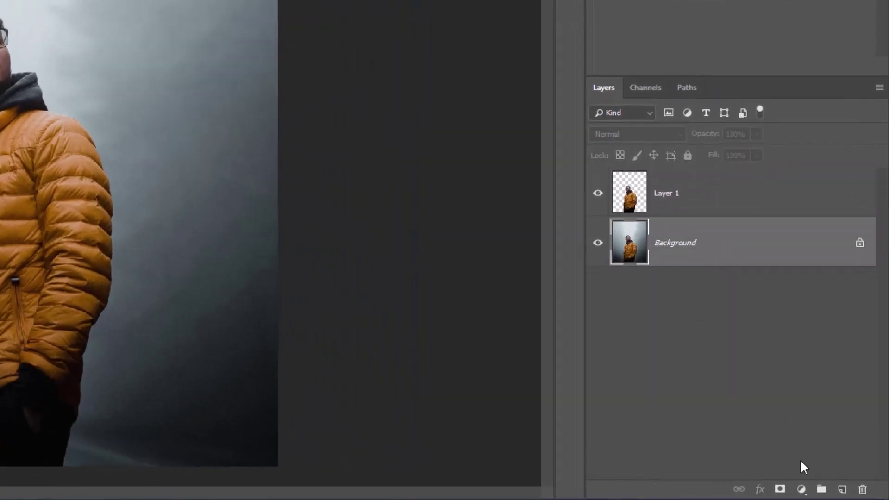
pyautogui.click(841, 490)
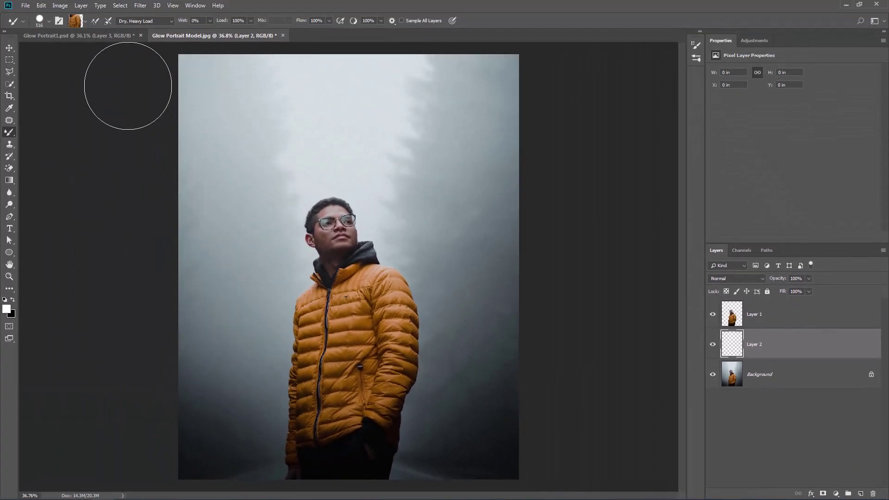
pyautogui.moveTo(128, 86)
pyautogui.mouseDown()
pyautogui.moveTo(459, 256)
pyautogui.moveTo(74, 424)
pyautogui.mouseUp()
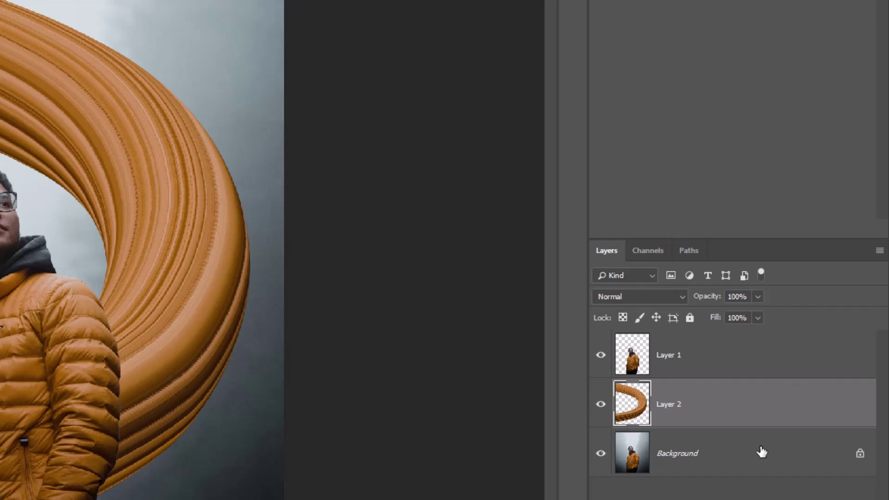
# Step: Give Layer 2 an Inner Glow in Color Dodge mode at 100% opacity and 250 px size
pyautogui.rightClick(747, 425)
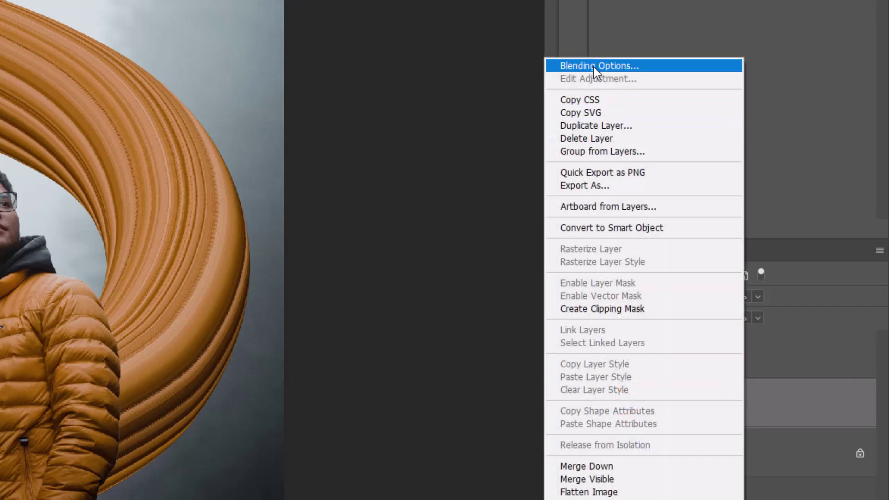
pyautogui.click(592, 66)
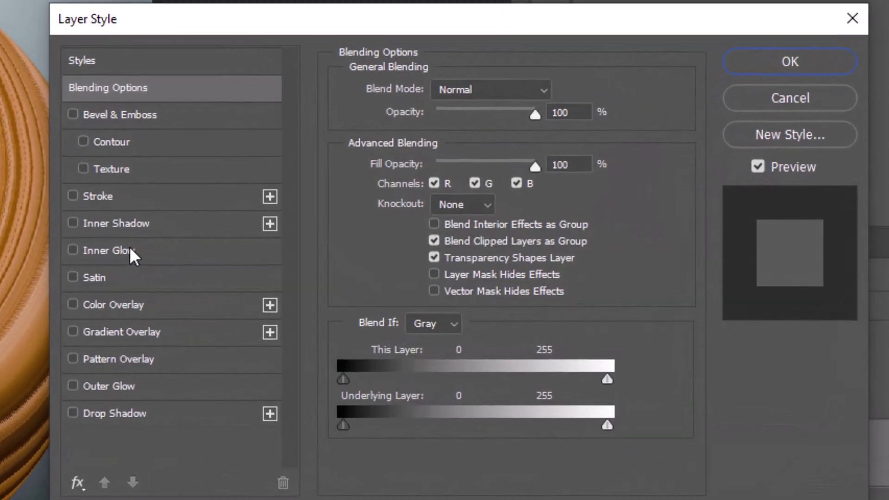
pyautogui.click(119, 249)
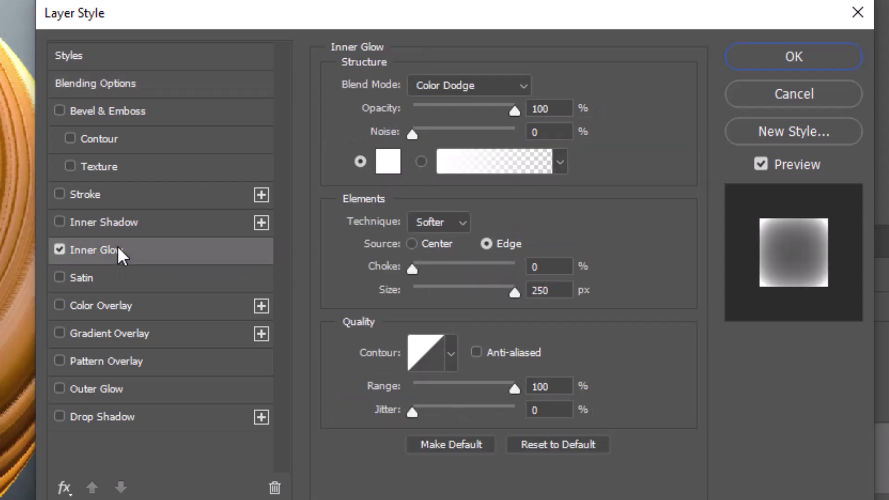
pyautogui.click(515, 82)
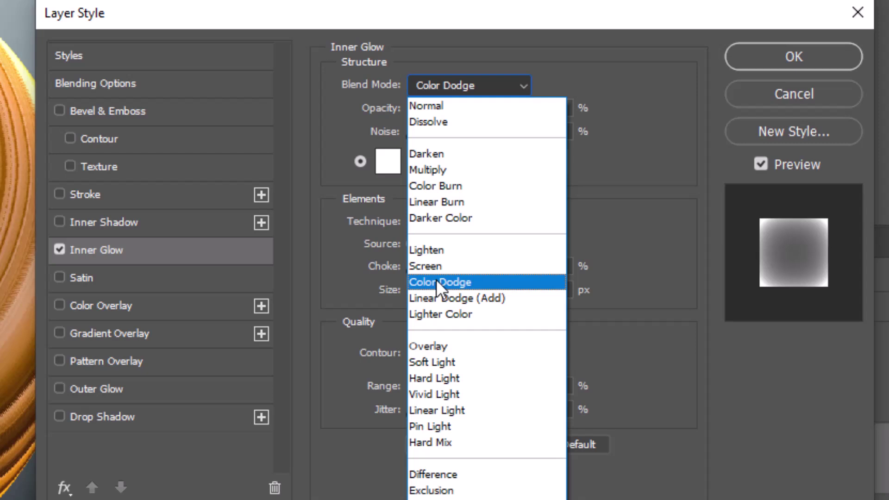
pyautogui.click(436, 285)
pyautogui.moveTo(514, 106)
pyautogui.mouseDown()
pyautogui.moveTo(478, 110)
pyautogui.moveTo(543, 118)
pyautogui.mouseUp()
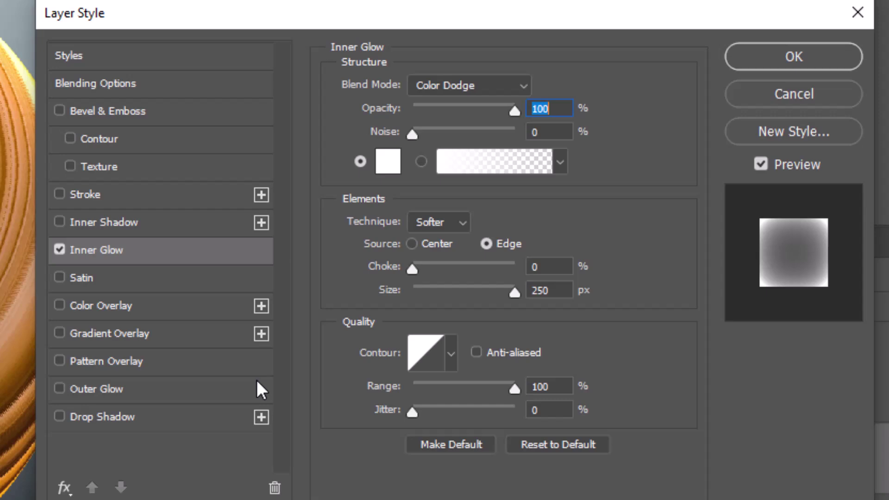
# Step: Enable a pale orange Outer Glow in Overlay mode at 100% opacity and 46 px size
pyautogui.click(84, 386)
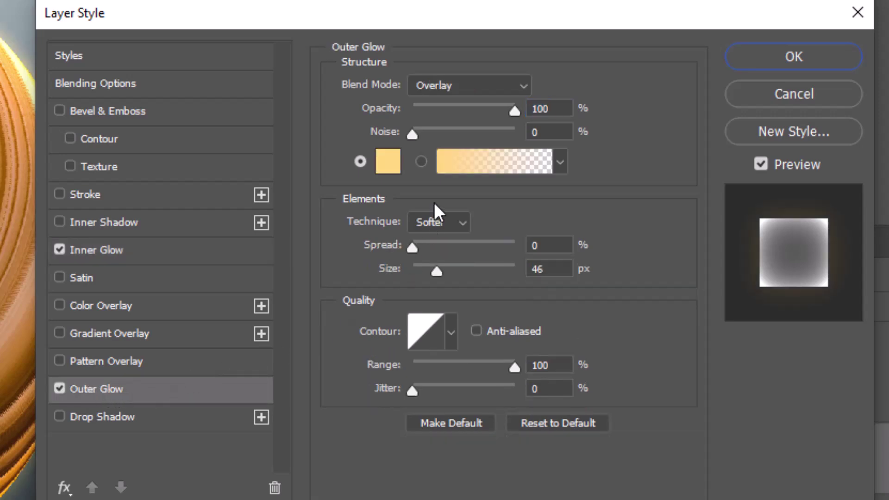
pyautogui.click(391, 165)
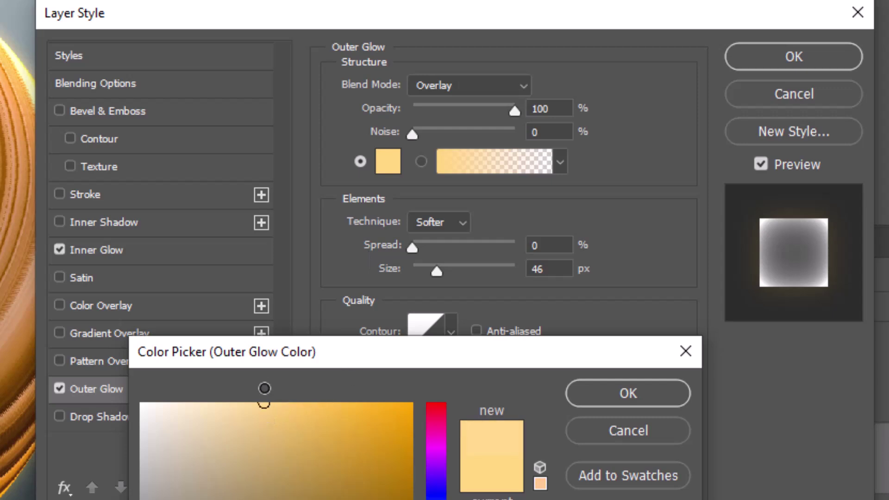
pyautogui.click(594, 395)
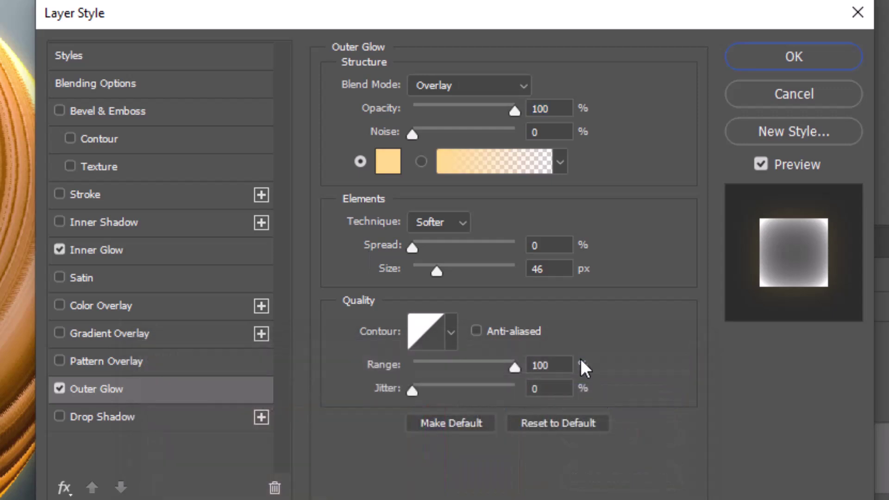
pyautogui.click(488, 85)
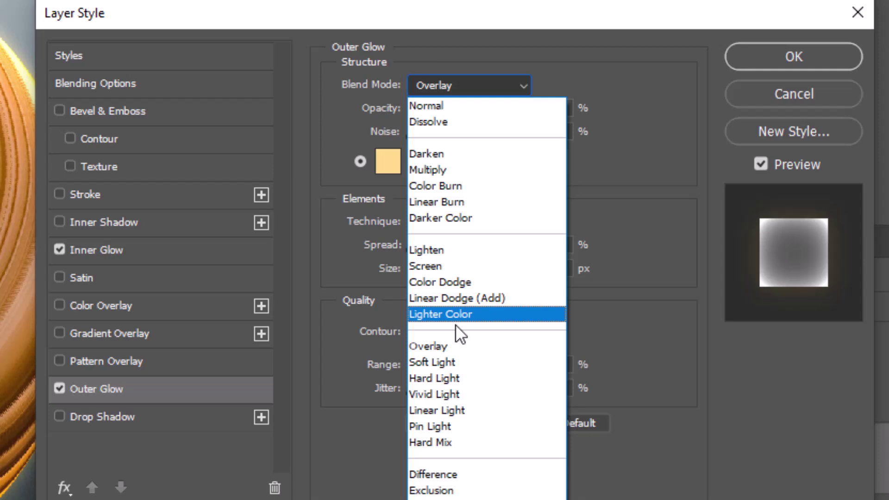
pyautogui.click(441, 347)
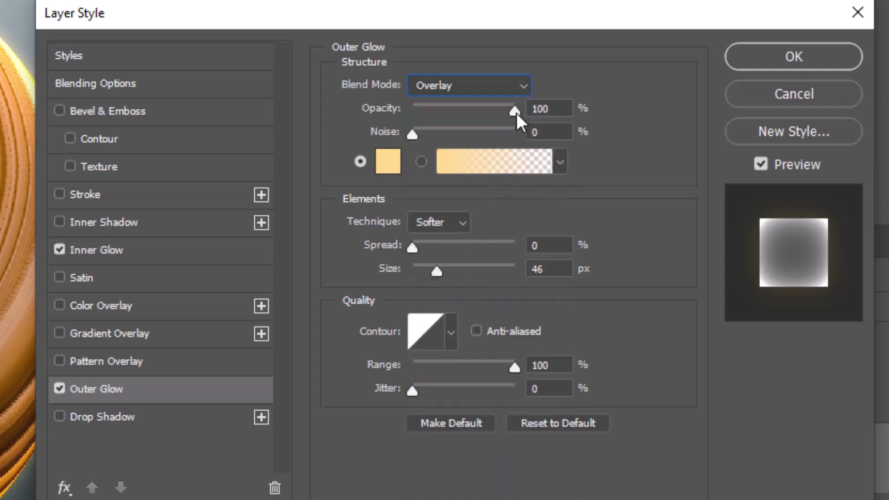
pyautogui.moveTo(513, 109)
pyautogui.mouseDown()
pyautogui.moveTo(470, 111)
pyautogui.moveTo(514, 110)
pyautogui.mouseUp()
# Step: Split the This Layer black Blend If handle to 34/100 and apply the layer style
pyautogui.click(102, 83)
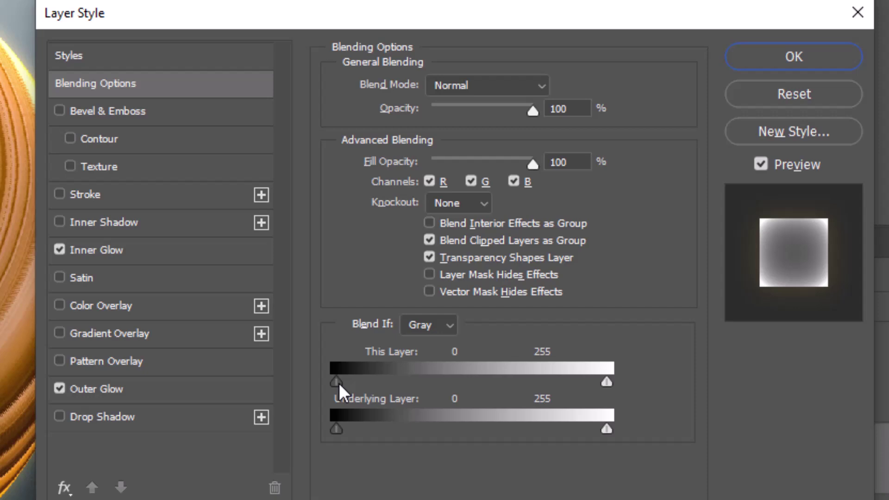
pyautogui.moveTo(340, 383)
pyautogui.keyDown('alt'); pyautogui.mouseDown()
pyautogui.moveTo(478, 382)
pyautogui.moveTo(443, 381)
pyautogui.mouseUp(); pyautogui.keyUp('alt')
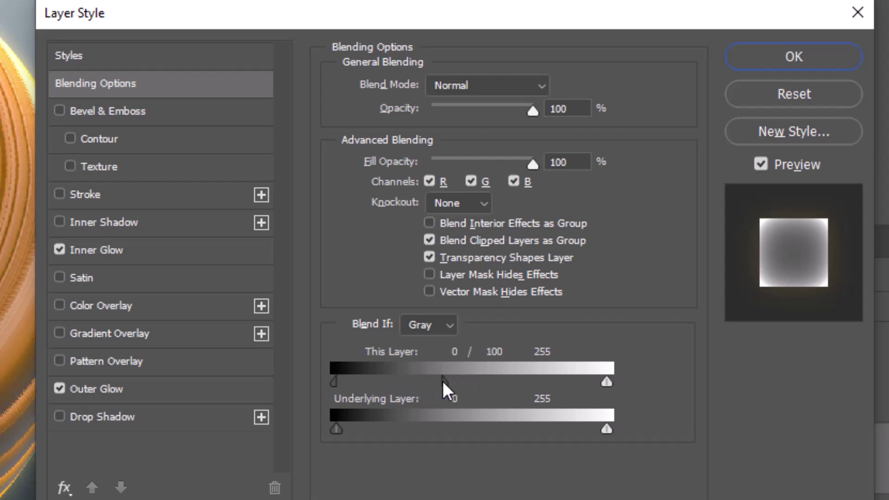
pyautogui.moveTo(335, 383); pyautogui.dragTo(374, 397)
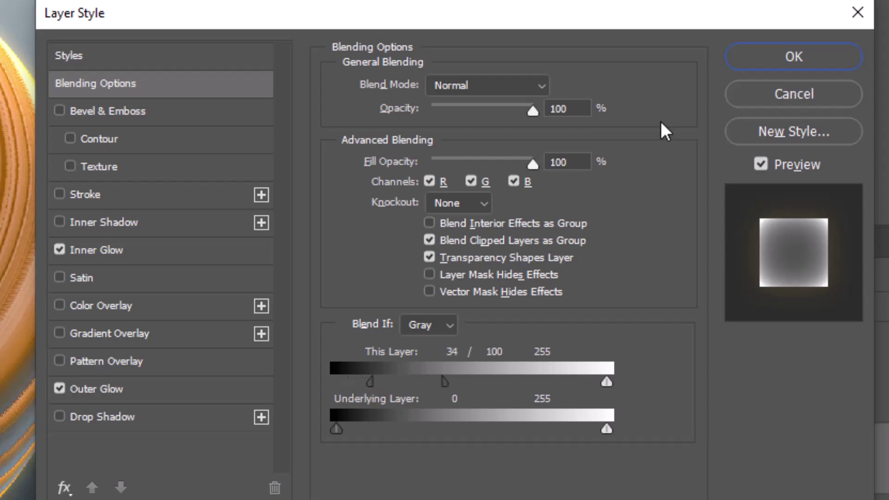
pyautogui.click(757, 68)
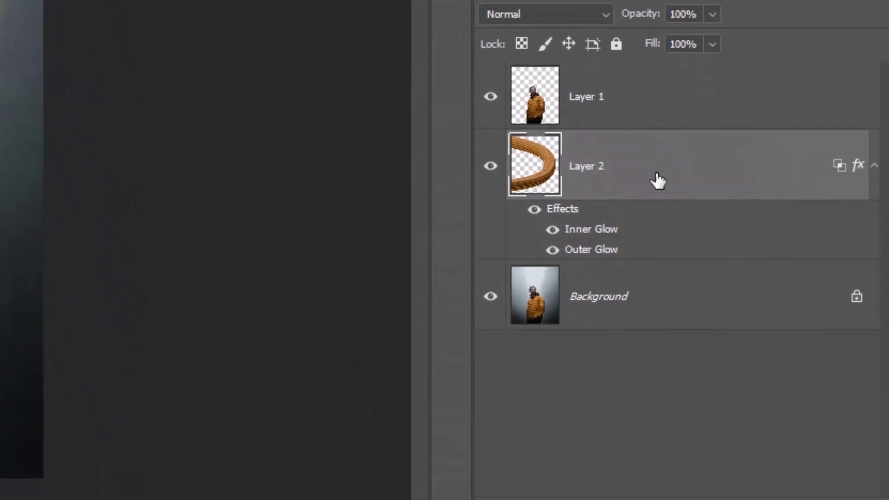
# Step: Add a Curves adjustment with darker shadows and brighter highlights, clipped to the layer below
pyautogui.click(767, 484)
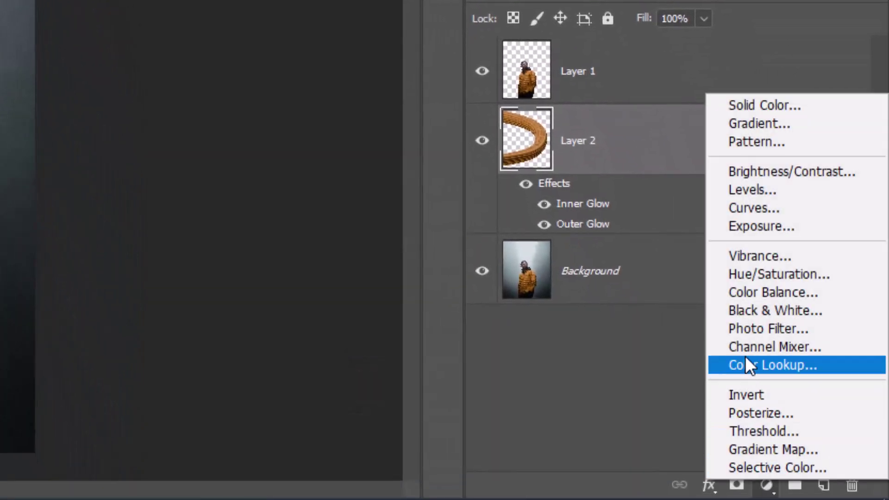
pyautogui.click(745, 209)
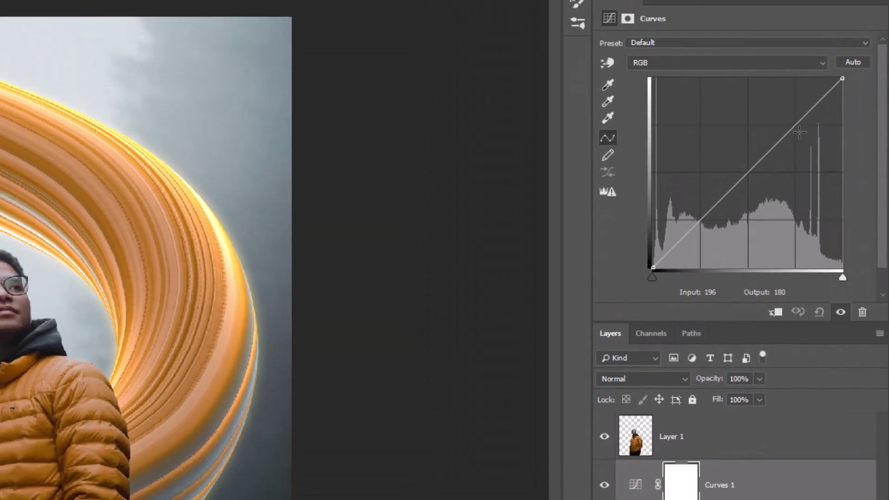
pyautogui.moveTo(798, 126); pyautogui.dragTo(804, 126)
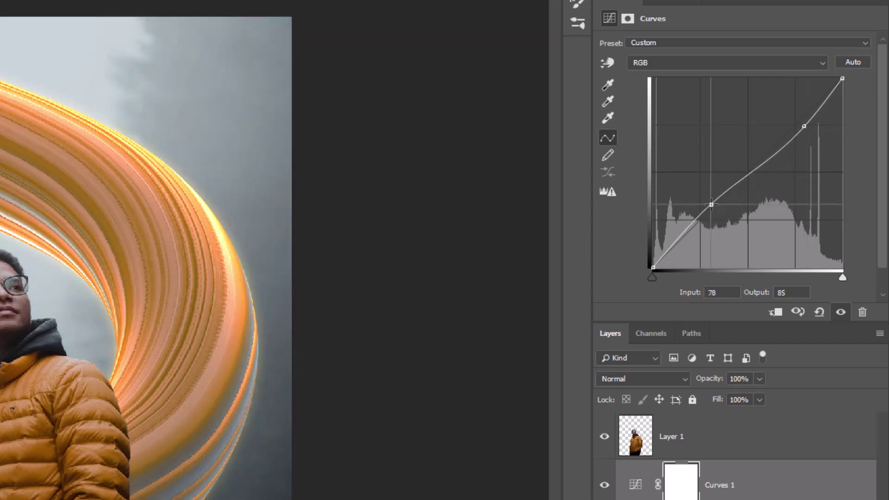
pyautogui.moveTo(717, 208); pyautogui.dragTo(723, 213)
pyautogui.moveTo(802, 128); pyautogui.dragTo(789, 121)
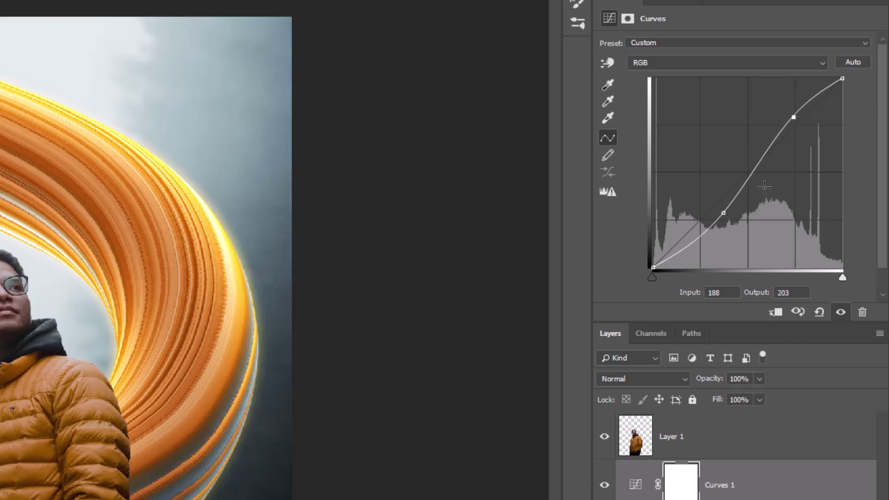
pyautogui.moveTo(724, 213); pyautogui.dragTo(723, 213)
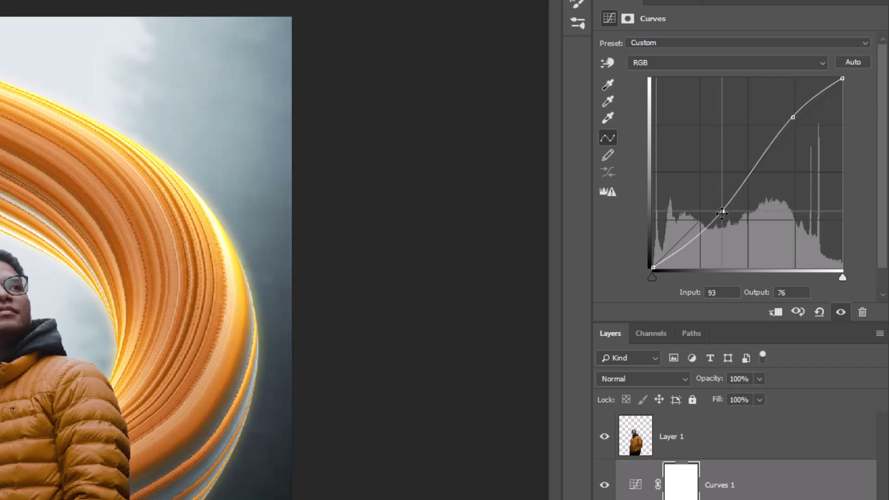
pyautogui.click(776, 314)
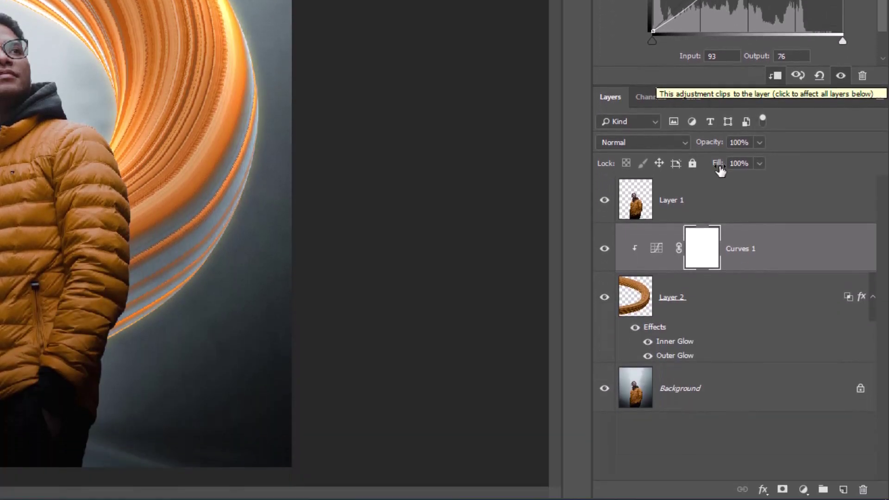
# Step: Add a new layer above Layer 1 and clip it to the man's cutout
pyautogui.click(706, 213)
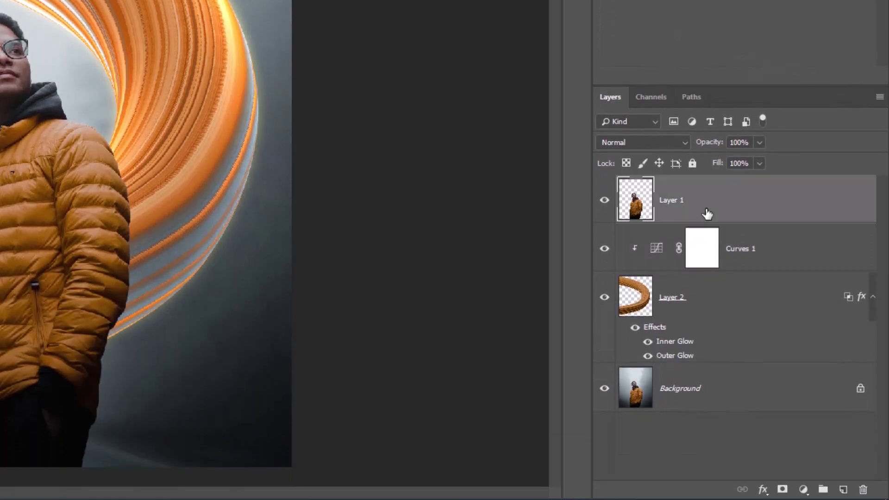
pyautogui.click(843, 491)
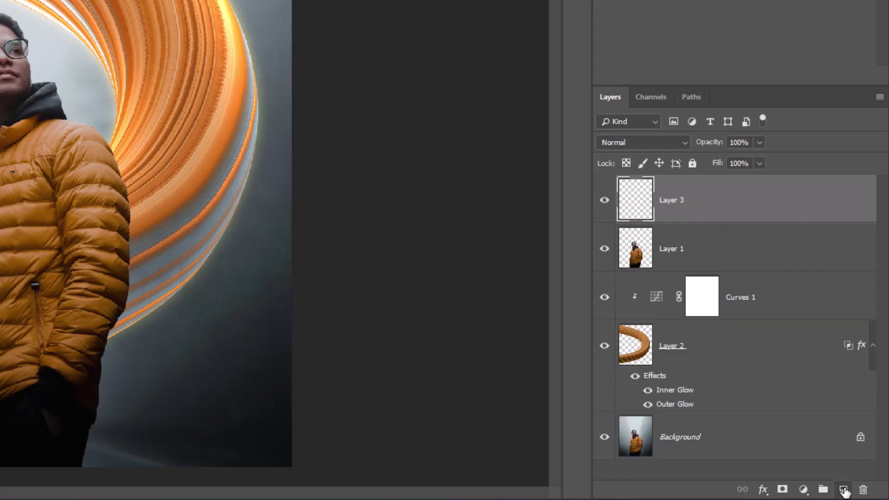
pyautogui.rightClick(693, 218)
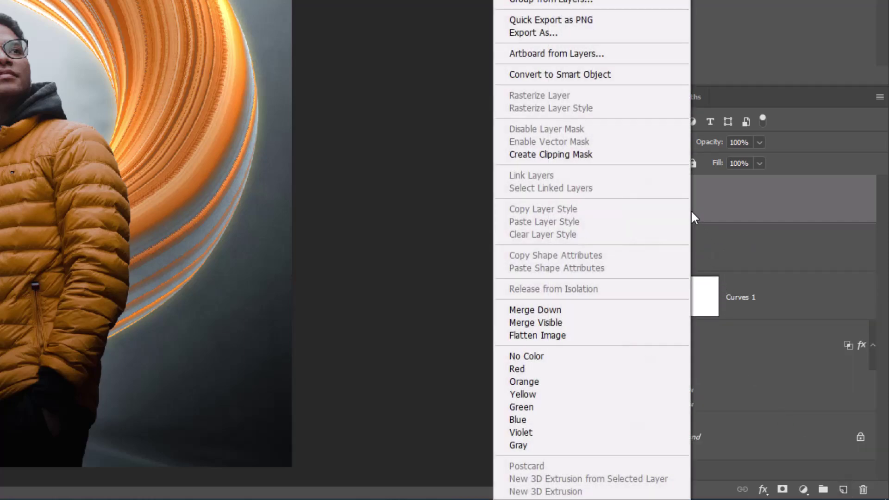
pyautogui.click(550, 156)
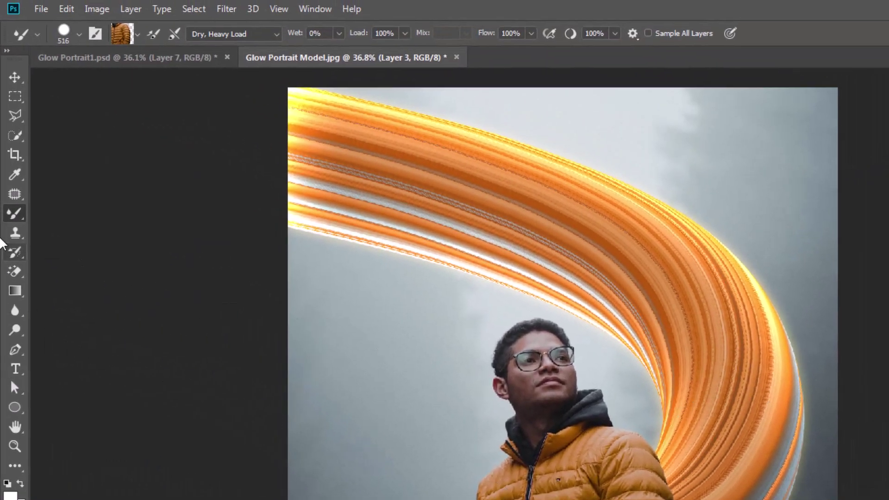
# Step: Switch to the Brush Tool with a Soft Round tip and Alt-sample the swirl's orange
pyautogui.rightClick(15, 213)
pyautogui.click(58, 213)
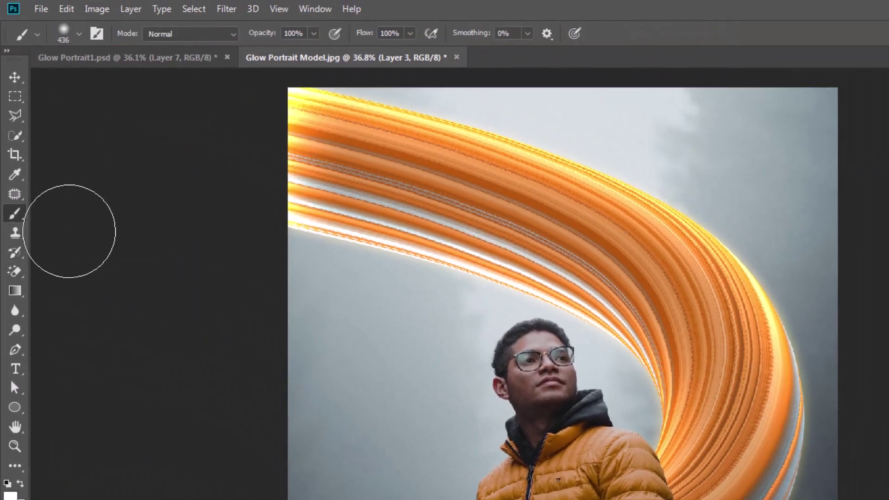
pyautogui.press('f')
pyautogui.press('f')
pyautogui.rightClick(379, 314)
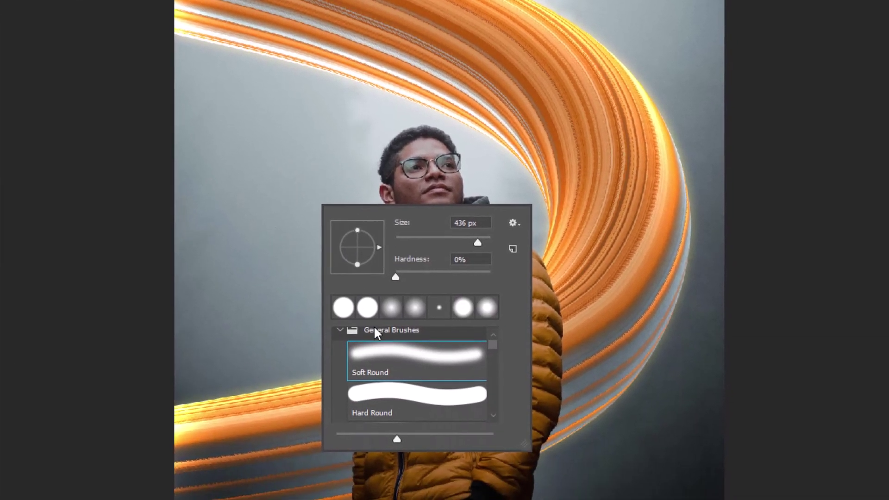
pyautogui.press('alt')
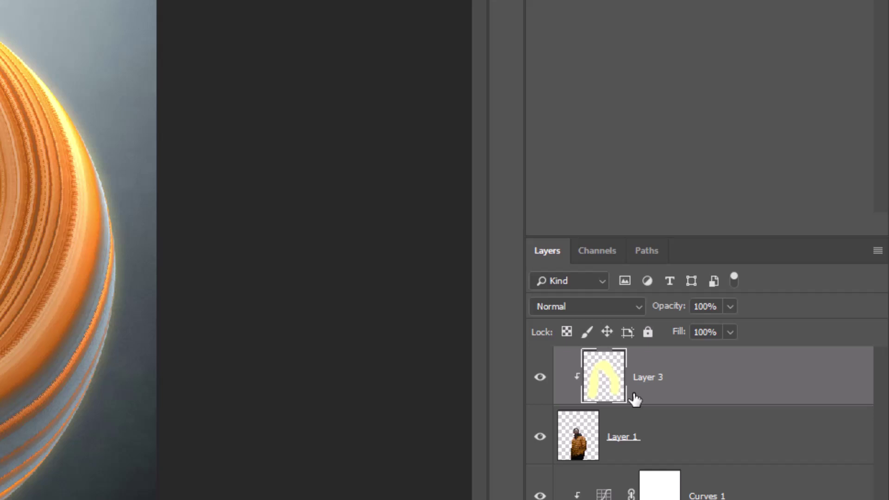
# Step: Set Layer 3 to Overlay blend mode with 70% opacity
pyautogui.click(613, 307)
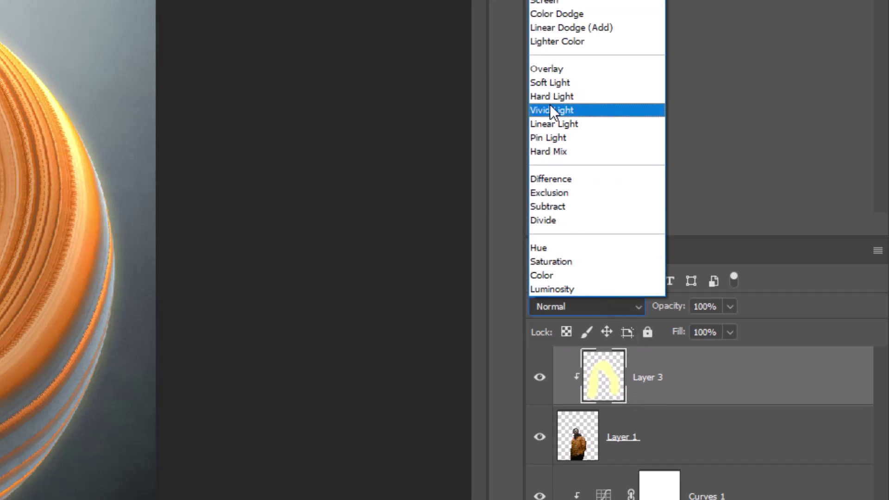
pyautogui.click(548, 69)
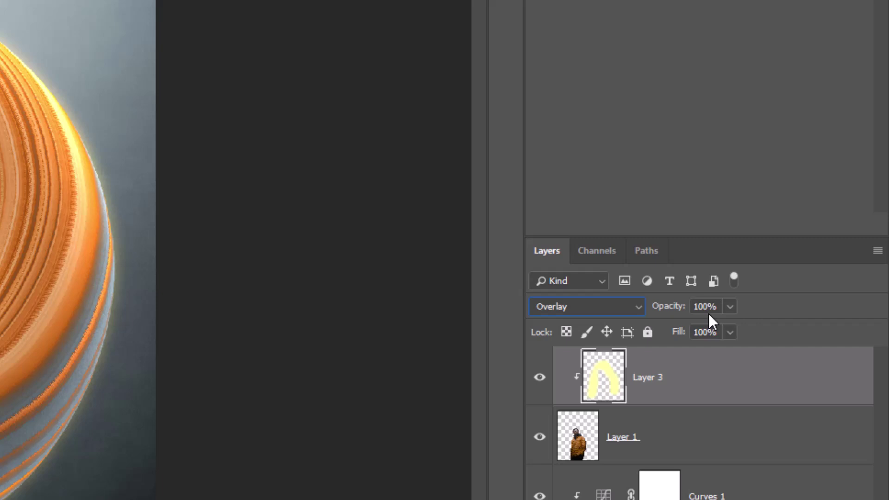
pyautogui.click(722, 310)
pyautogui.write('70')
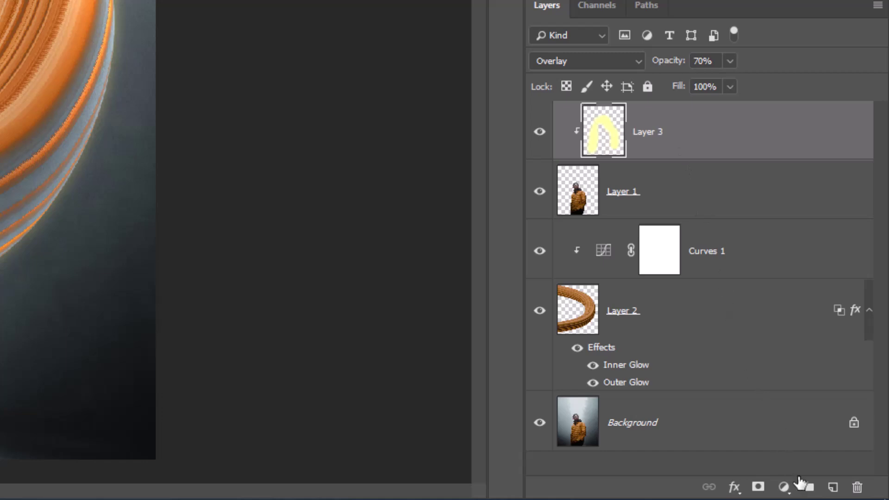
# Step: Add a layer clipped above Layer 3 and paint pale yellow glow along the hair, face, shoulder and jacket edges
pyautogui.click(832, 487)
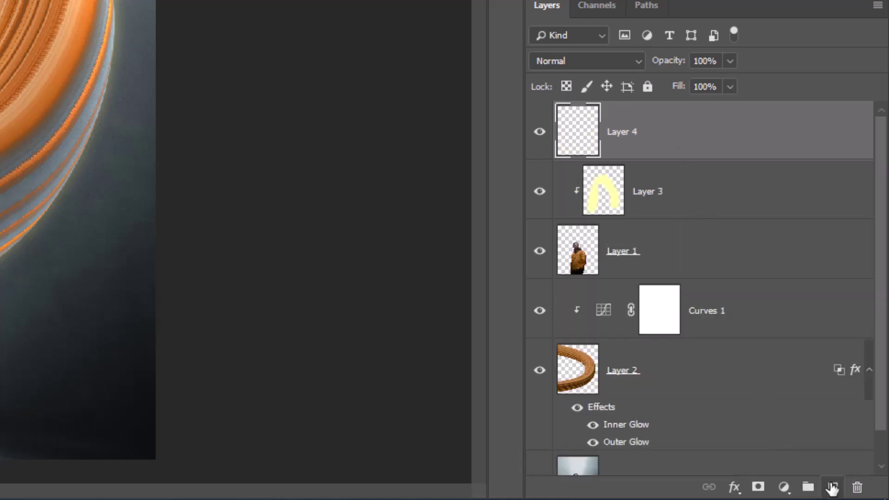
pyautogui.keyDown('alt'); pyautogui.click(680, 159); pyautogui.keyUp('alt')
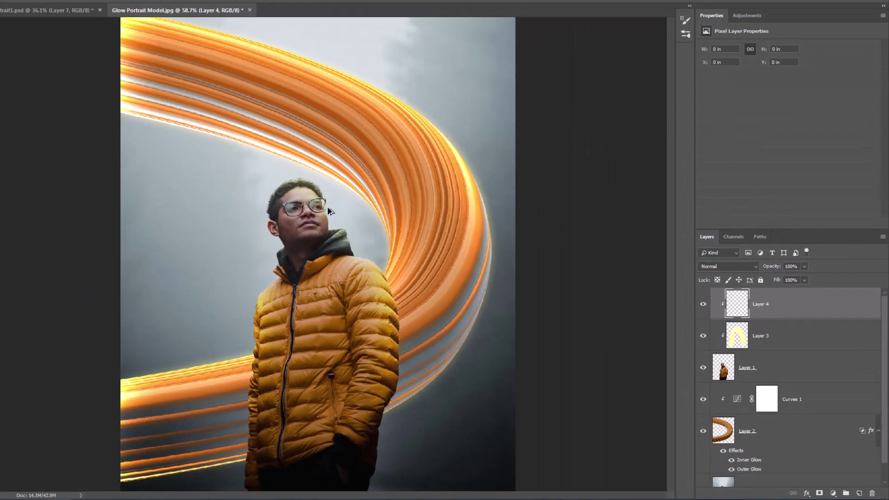
pyautogui.scroll(5, 338, 183)
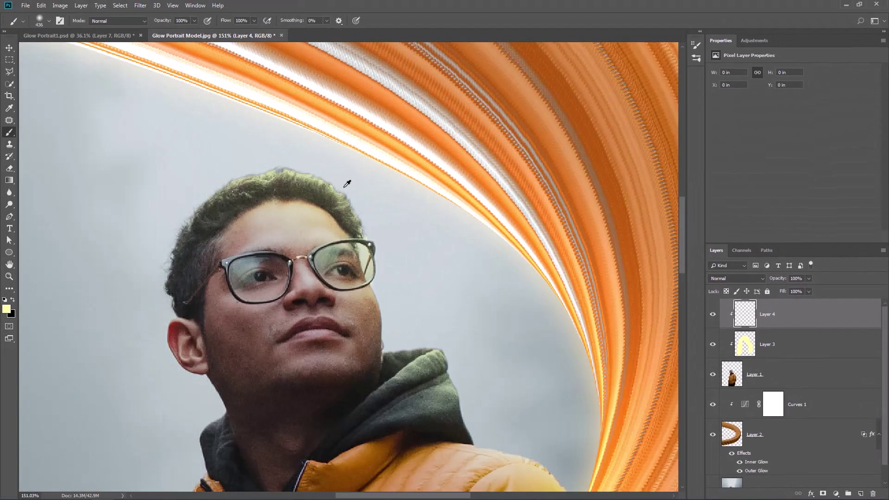
pyautogui.moveTo(337, 183); pyautogui.dragTo(285, 182)
pyautogui.moveTo(254, 153)
pyautogui.mouseDown()
pyautogui.moveTo(301, 156)
pyautogui.moveTo(245, 164)
pyautogui.mouseUp()
pyautogui.moveTo(306, 165)
pyautogui.mouseDown()
pyautogui.moveTo(399, 382)
pyautogui.moveTo(446, 299)
pyautogui.mouseUp()
pyautogui.scroll(-3, 447, 298)
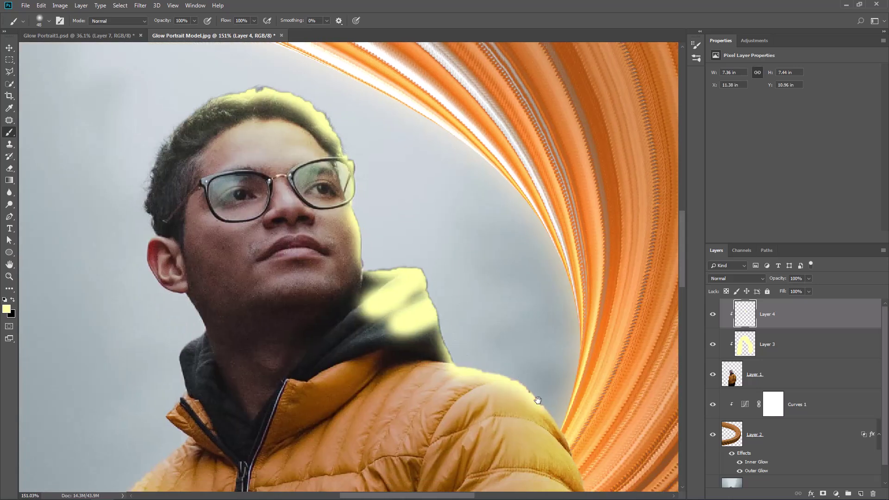
pyautogui.scroll(-3, 535, 407)
pyautogui.moveTo(488, 318)
pyautogui.mouseDown()
pyautogui.moveTo(458, 235)
pyautogui.moveTo(482, 371)
pyautogui.mouseUp()
pyautogui.scroll(-3, 482, 371)
pyautogui.moveTo(445, 264); pyautogui.dragTo(387, 358)
pyautogui.scroll(-3, 417, 320)
pyautogui.scroll(-3, 386, 359)
pyautogui.scroll(-2, 386, 359)
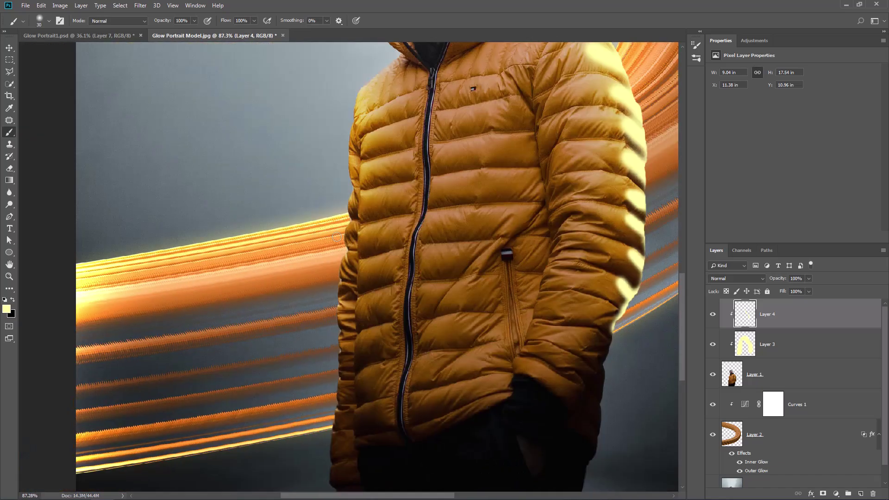
pyautogui.scroll(2, 361, 209)
pyautogui.moveTo(364, 174); pyautogui.dragTo(340, 338)
pyautogui.scroll(-3, 340, 339)
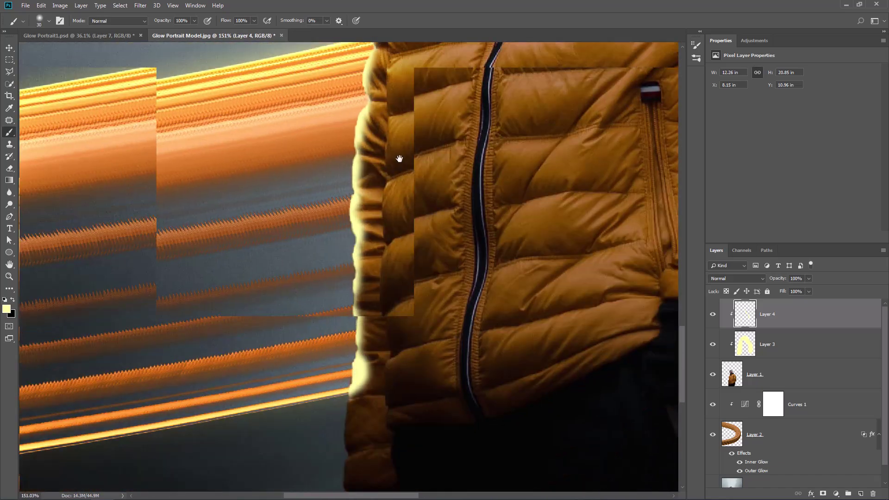
pyautogui.scroll(5, 401, 155)
pyautogui.moveTo(400, 115); pyautogui.dragTo(329, 222)
pyautogui.scroll(-3, 328, 222)
pyautogui.moveTo(347, 146); pyautogui.dragTo(347, 264)
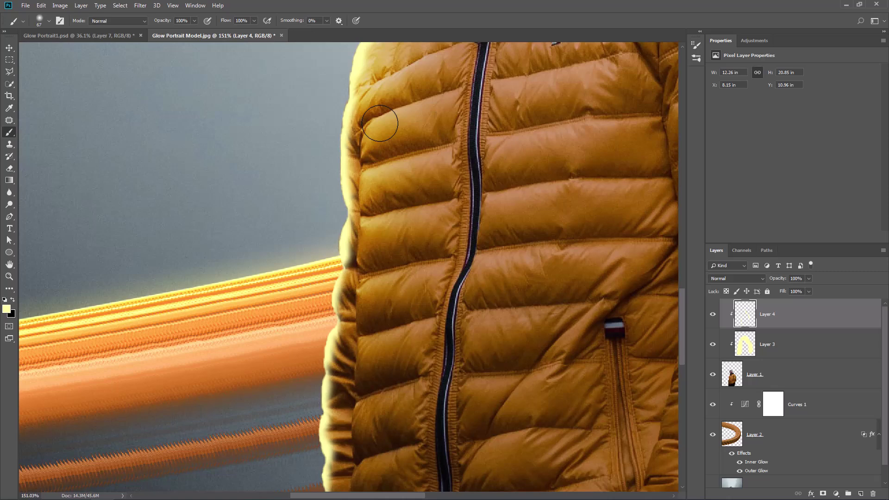
pyautogui.scroll(-2, 397, 199)
pyautogui.scroll(-2, 397, 199)
pyautogui.moveTo(389, 63); pyautogui.dragTo(382, 410)
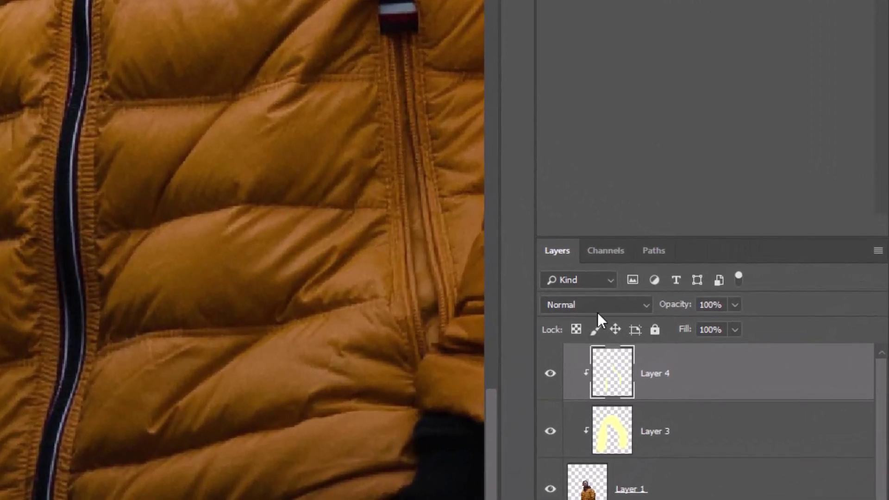
# Step: Switch Layer 4's blend mode to Overlay
pyautogui.click(597, 306)
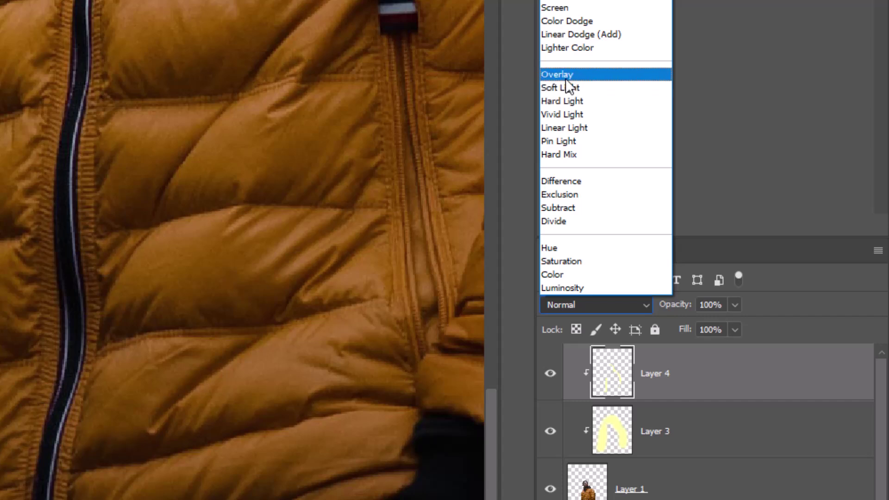
pyautogui.click(565, 74)
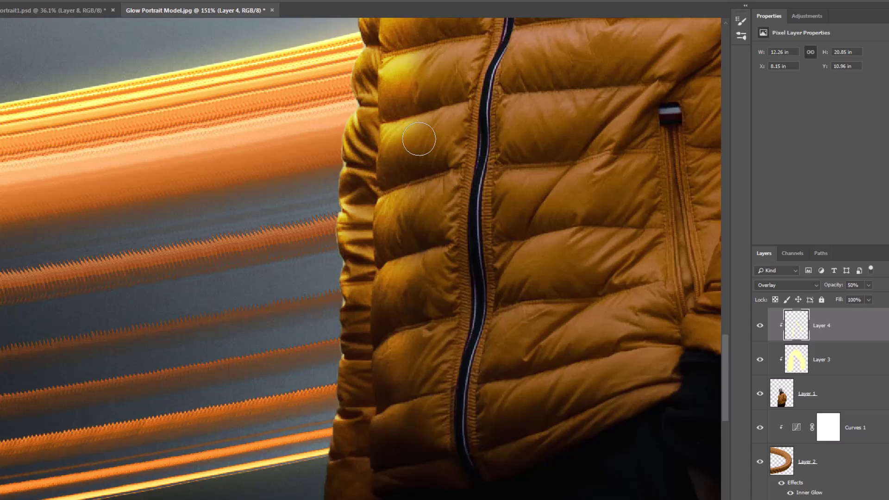
pyautogui.scroll(3, 383, 118)
pyautogui.scroll(3, 410, 174)
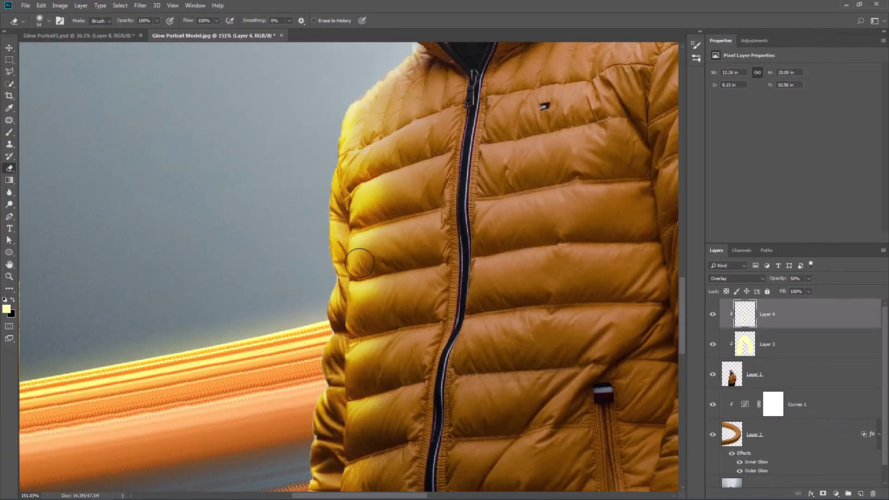
pyautogui.scroll(-3, 446, 243)
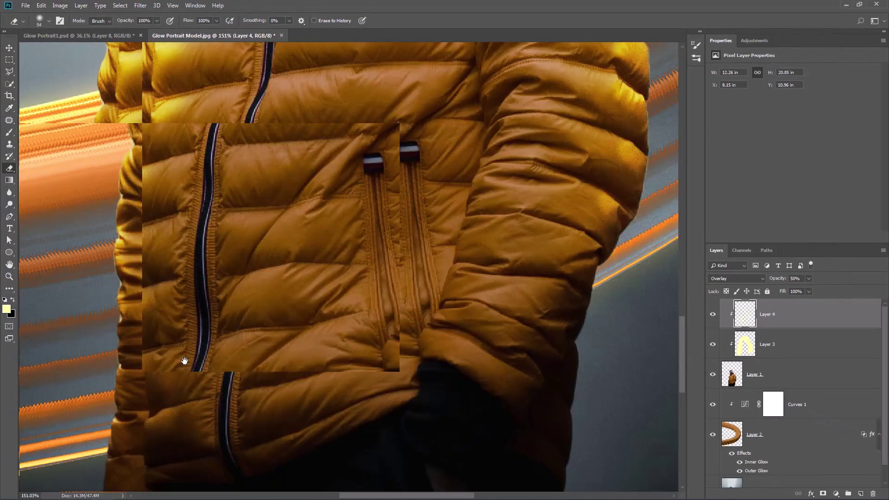
pyautogui.hscroll(5, 417, 317)
pyautogui.scroll(2, 486, 318)
pyautogui.scroll(1, 487, 278)
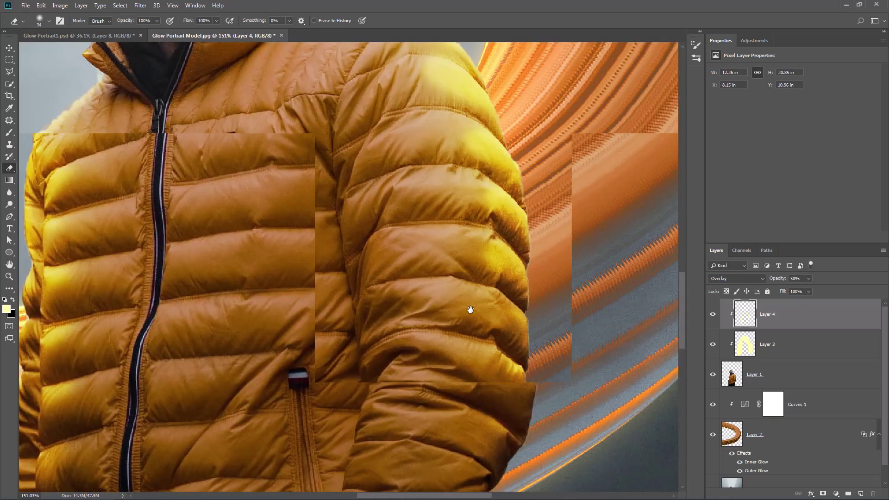
pyautogui.scroll(4, 469, 313)
pyautogui.scroll(1, 466, 328)
pyautogui.scroll(2, 460, 278)
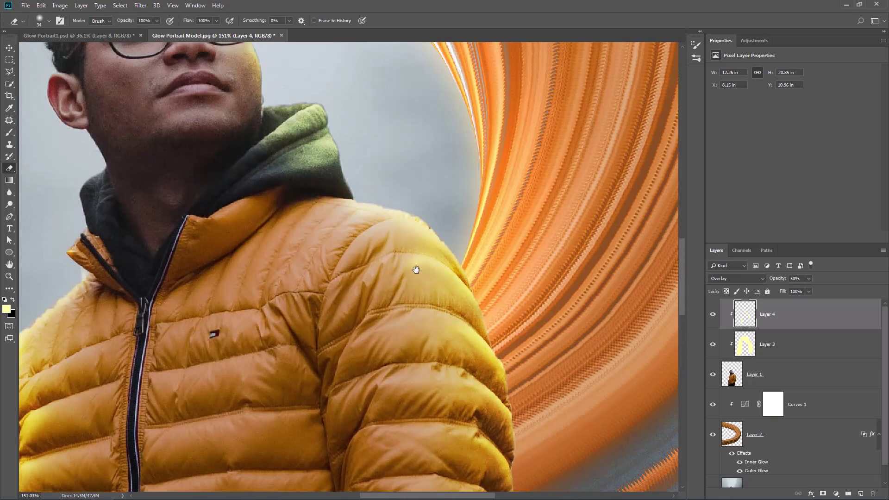
pyautogui.scroll(2, 417, 264)
pyautogui.hscroll(-2, 396, 265)
pyautogui.scroll(2, 396, 264)
pyautogui.scroll(-3, 345, 315)
pyautogui.scroll(-2, 345, 315)
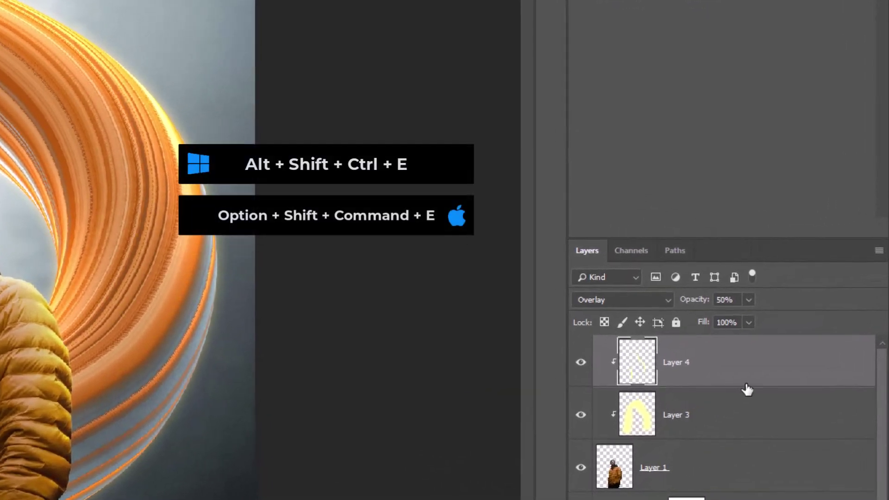
# Step: Stamp all visible layers into a new merged Layer 5 with Ctrl+Shift+Alt+E
pyautogui.hotkey('ctrl', 'shift', 'alt', 'e')
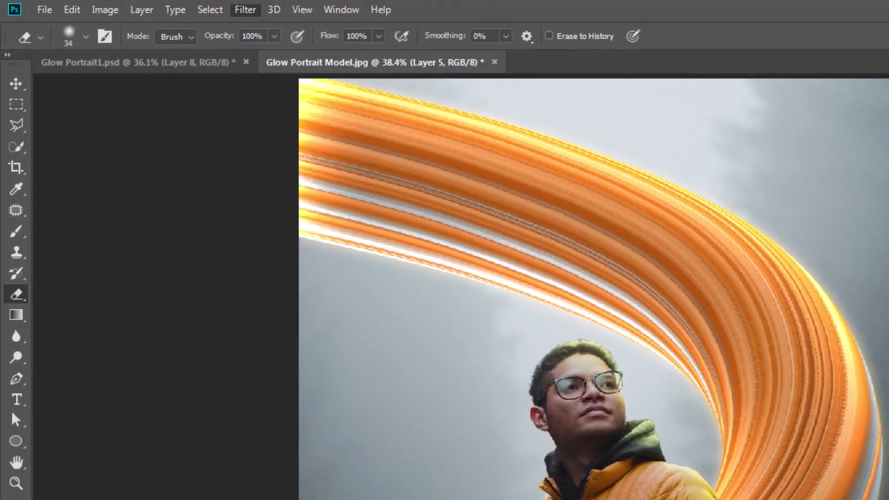
pyautogui.click(248, 12)
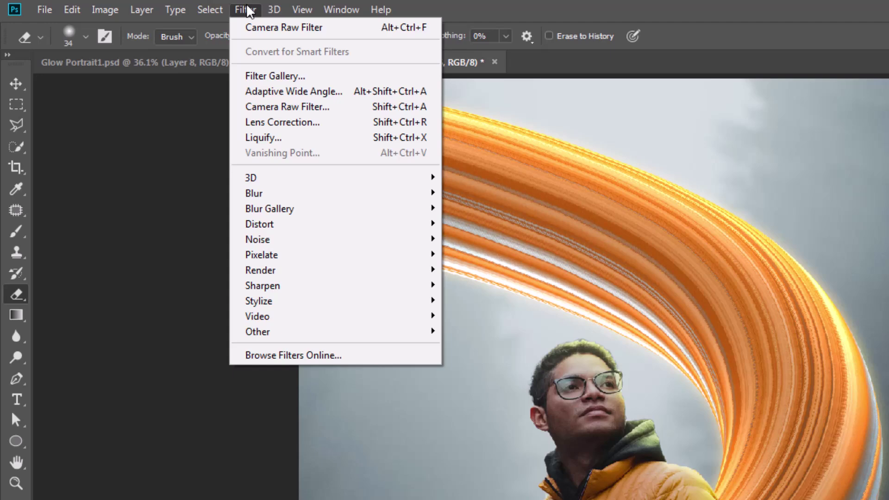
# Step: In the Camera Raw Filter, warm the temperature, lower exposure and add dehaze
pyautogui.click(284, 105)
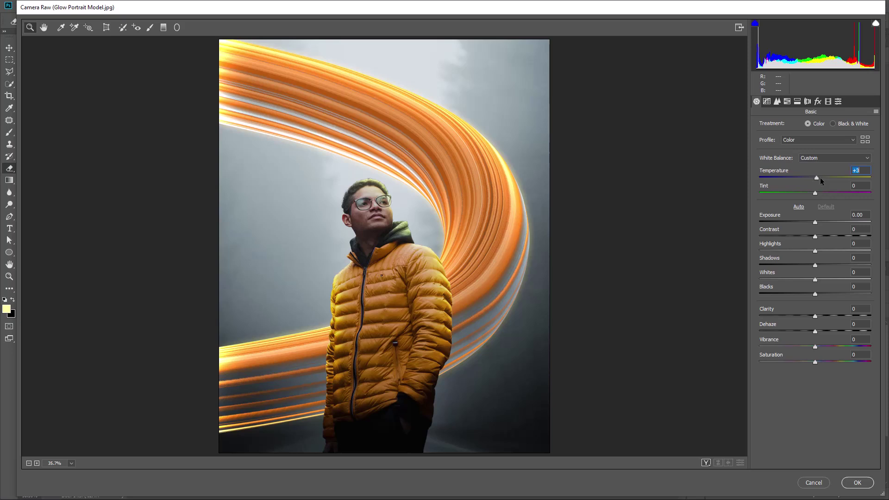
pyautogui.moveTo(821, 180); pyautogui.dragTo(823, 181)
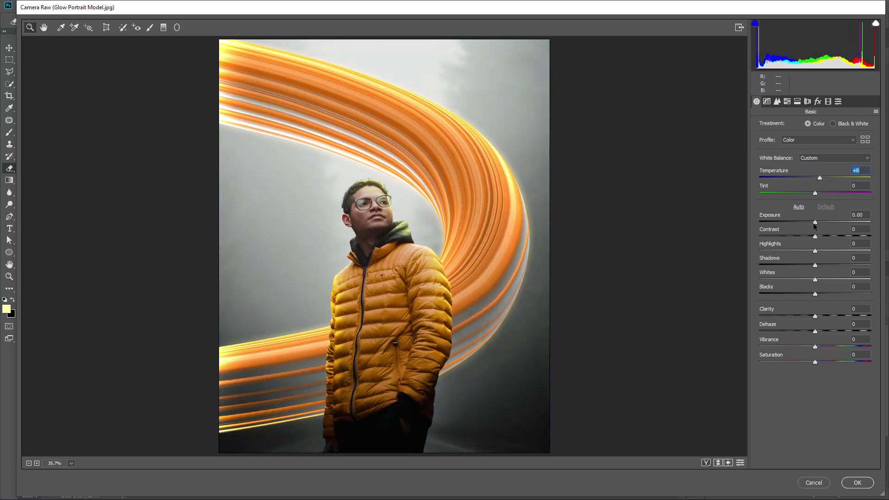
pyautogui.moveTo(814, 222); pyautogui.dragTo(833, 294)
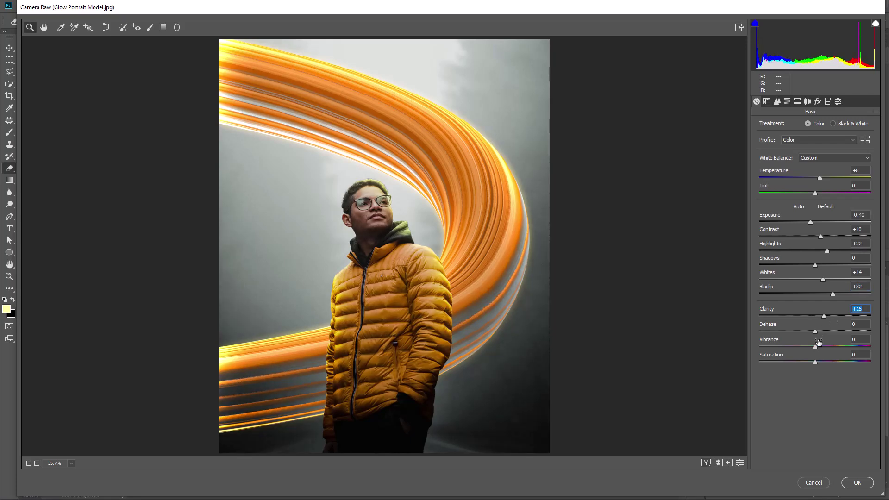
pyautogui.moveTo(815, 331); pyautogui.dragTo(821, 331)
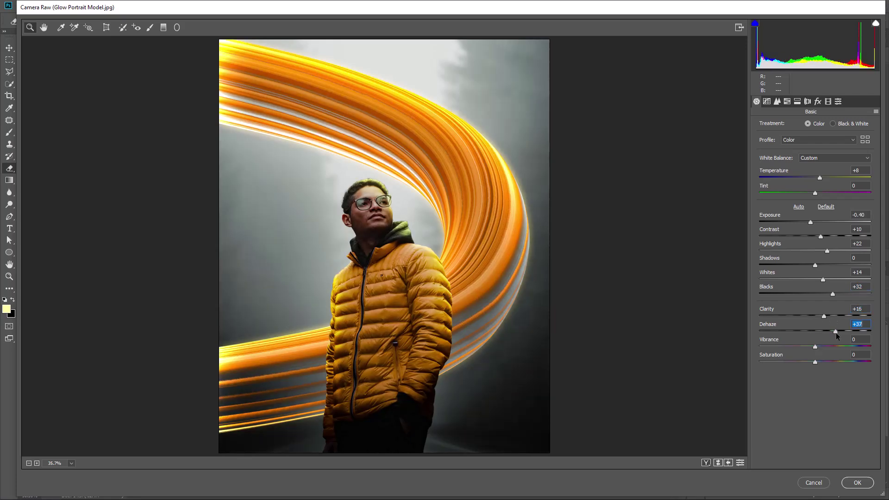